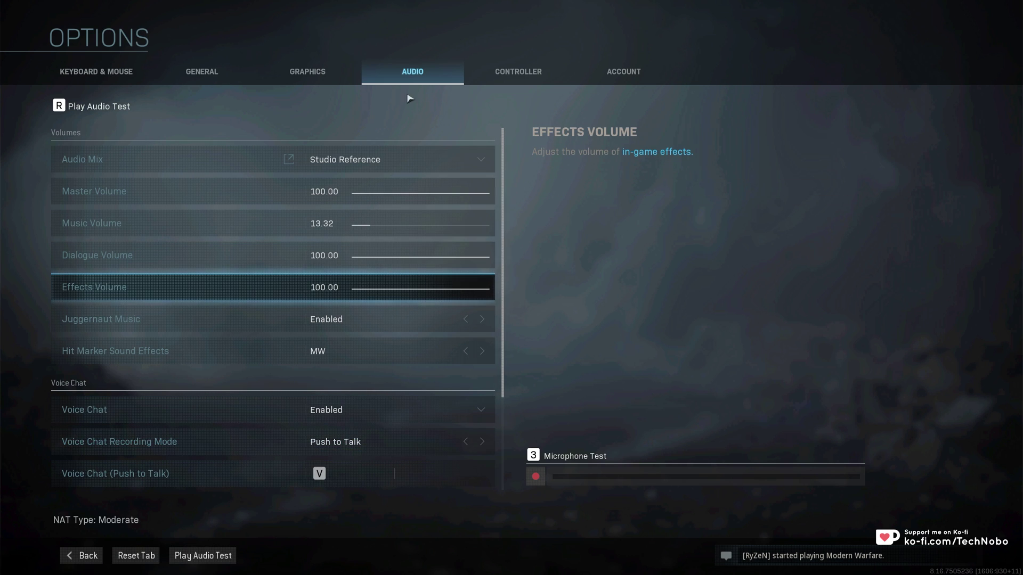
- Switch to the GRAPHICS tab and scroll through the display and framerate settings
click(307, 73)
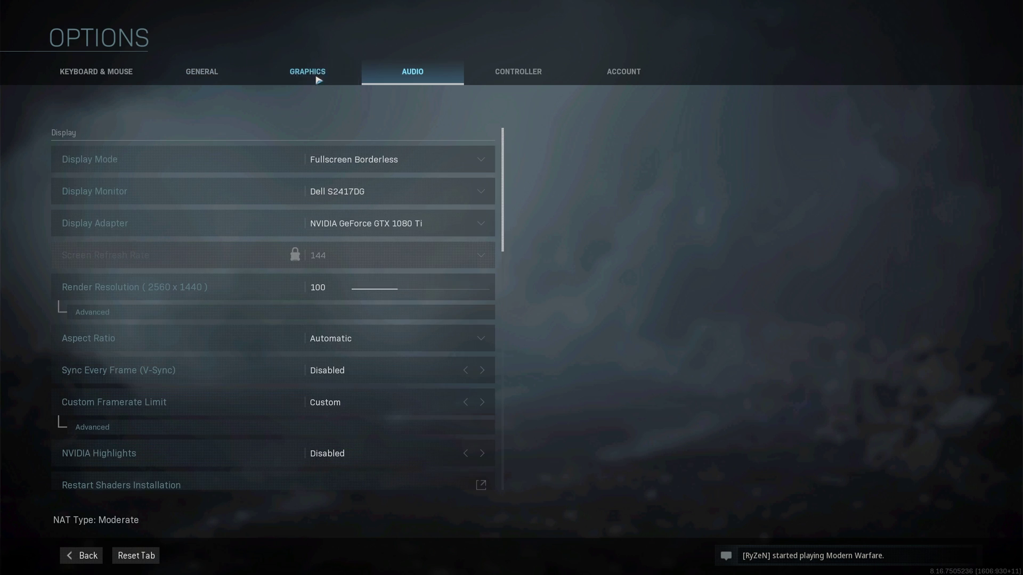
scroll(418, 368, down, 3)
scroll(418, 370, down, 2)
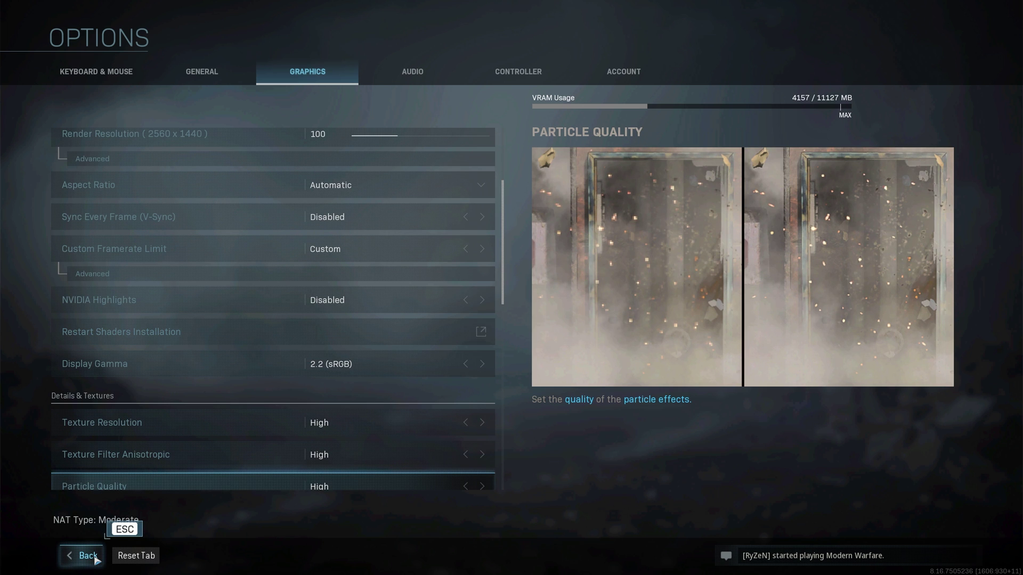
scroll(490, 320, up, 2)
scroll(490, 320, up, 2)
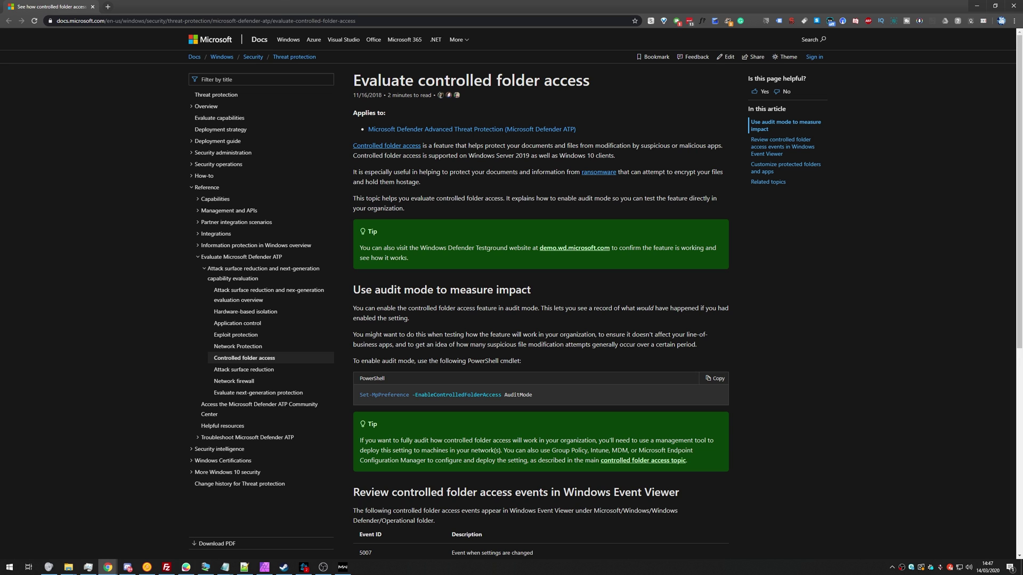
- Select the words 'controlled folder access' in the article heading
drag(417, 80, 590, 81)
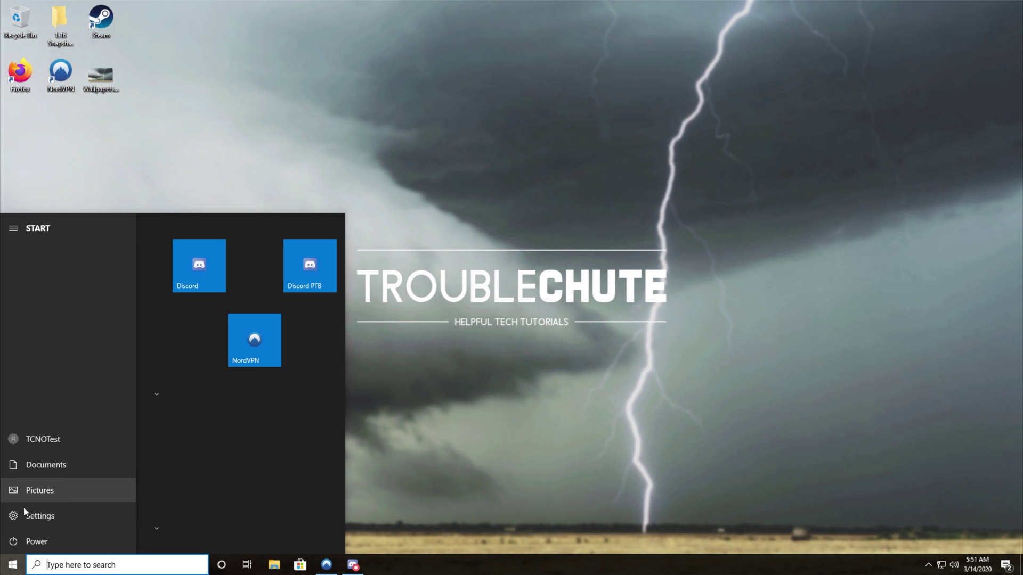
- Go through Settings > Update & Security > Windows Security to the Virus & threat protection page
click(23, 512)
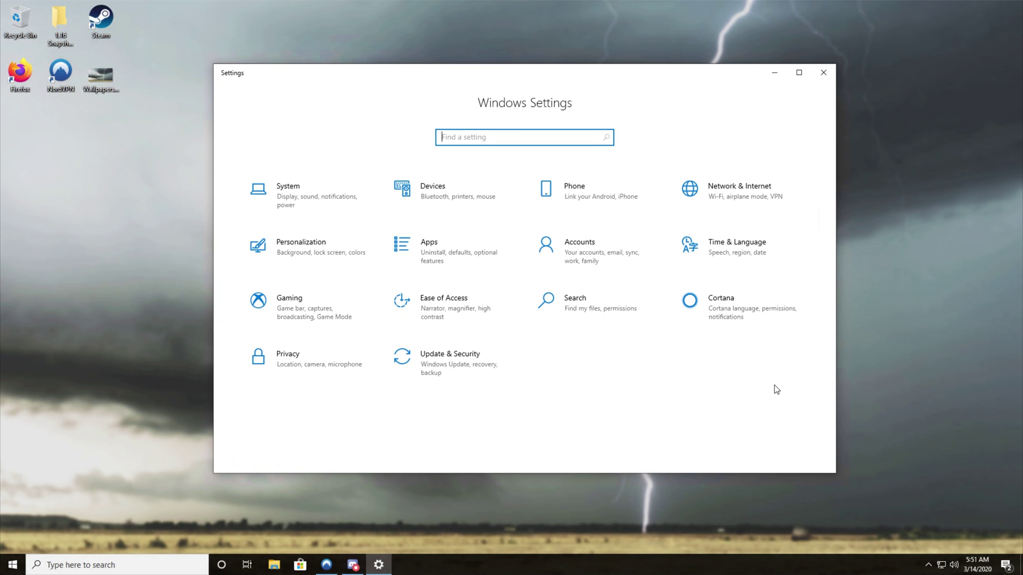
click(503, 372)
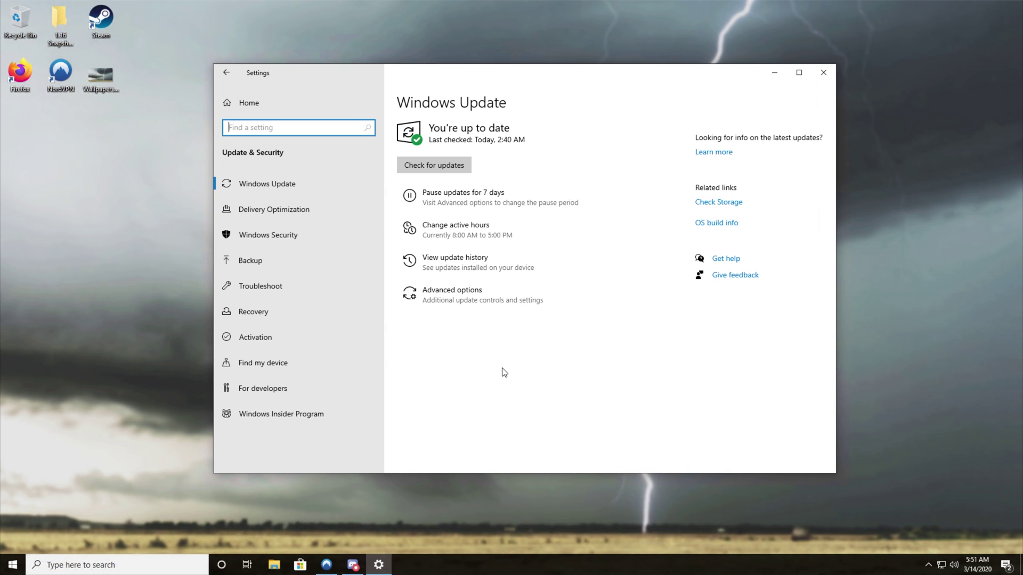
click(305, 243)
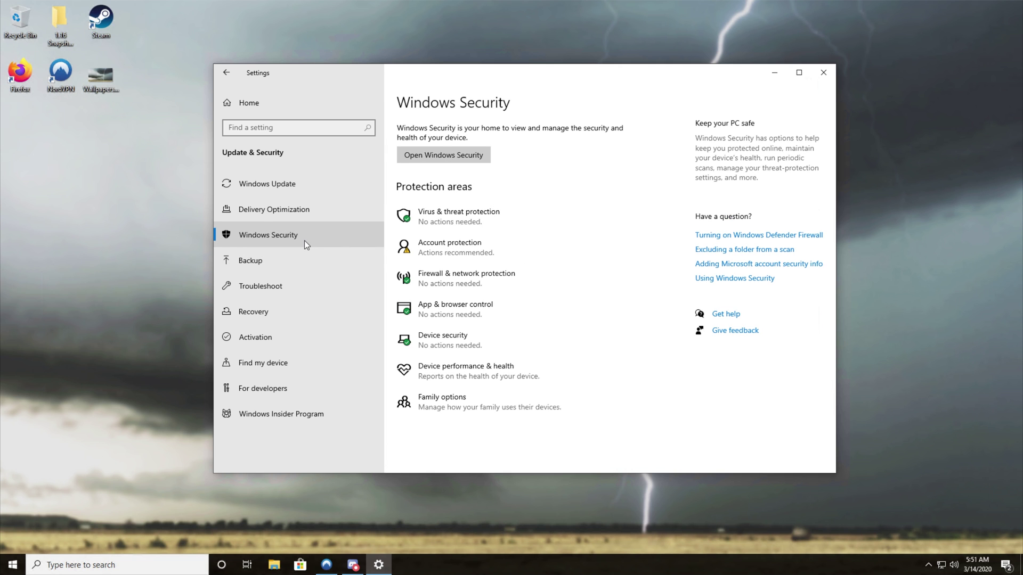
click(440, 222)
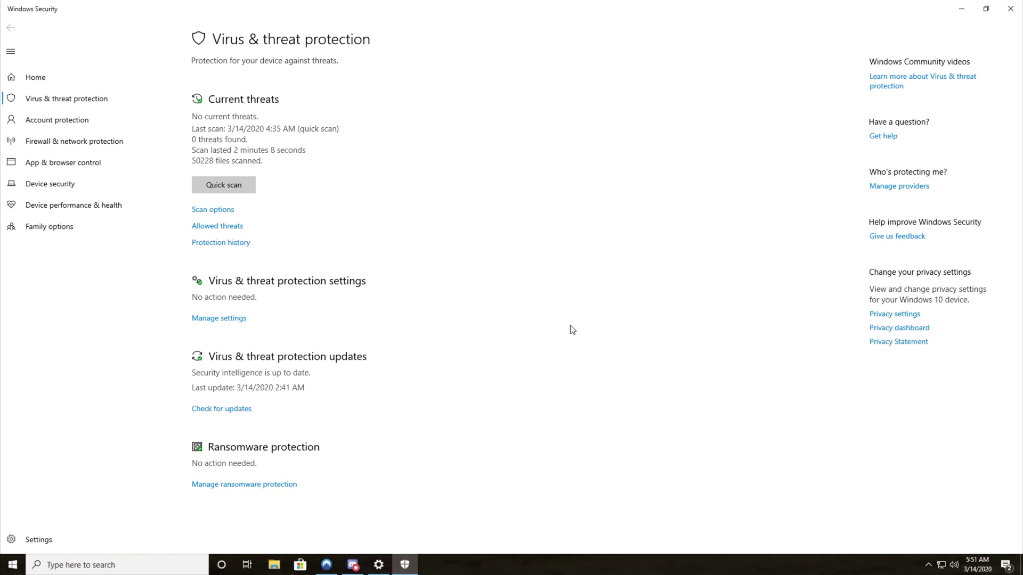
- Open the Virus & threat protection Manage settings page and scroll down to Controlled folder access
click(41, 103)
click(222, 321)
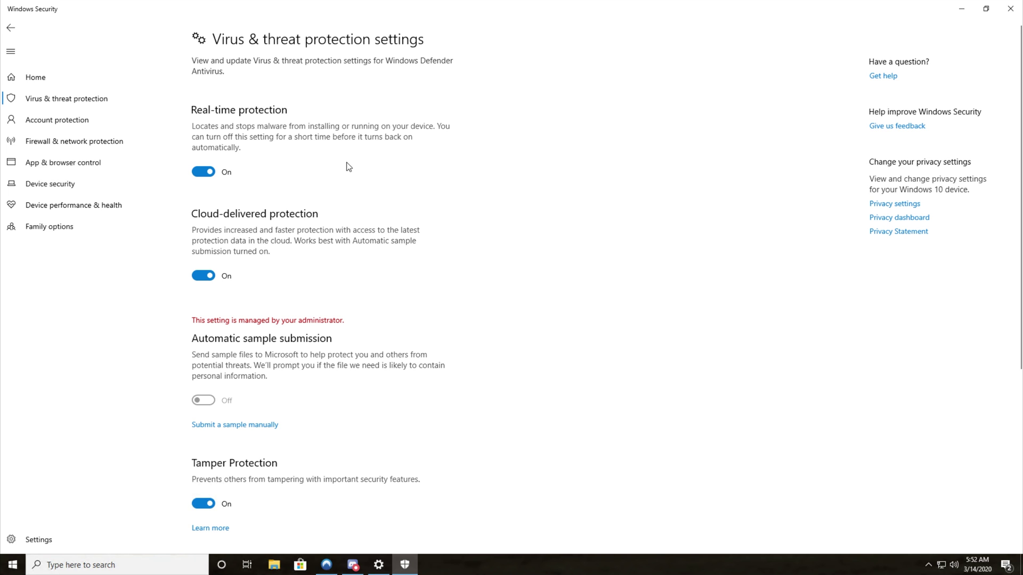
scroll(469, 315, down, 5)
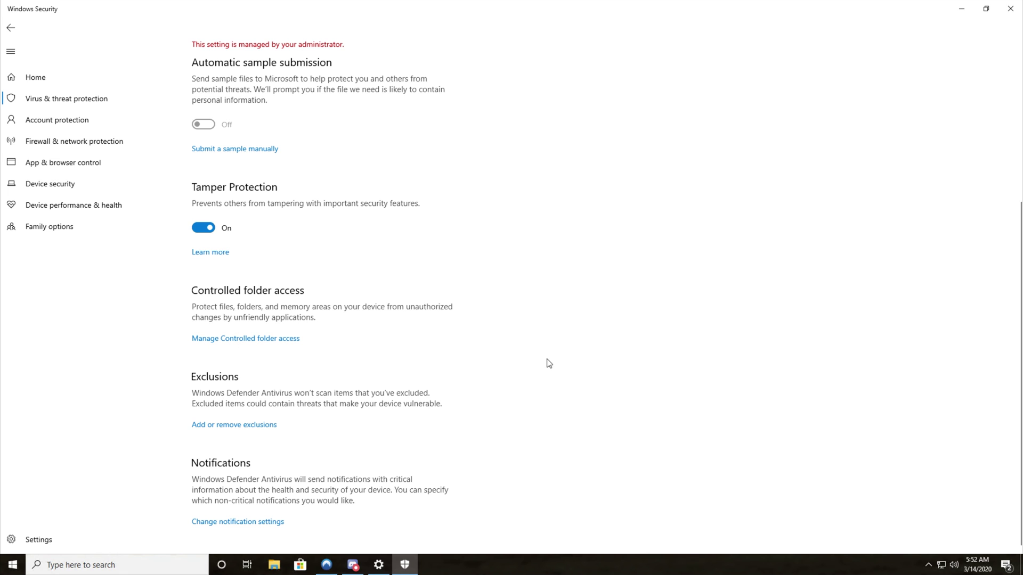
- Switch the Controlled folder access toggle On, approving the User Account Control prompt
click(274, 343)
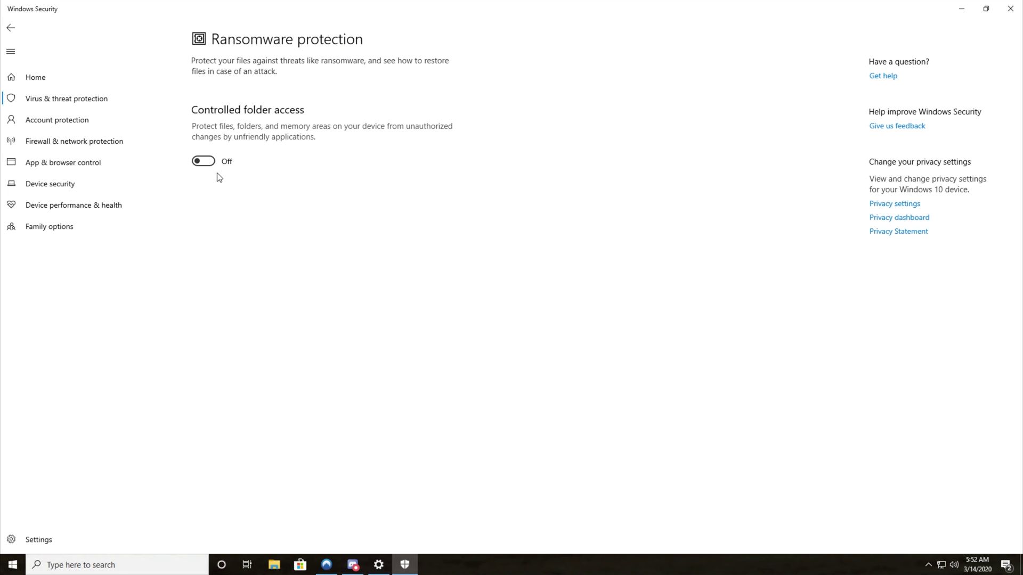
click(204, 162)
click(471, 350)
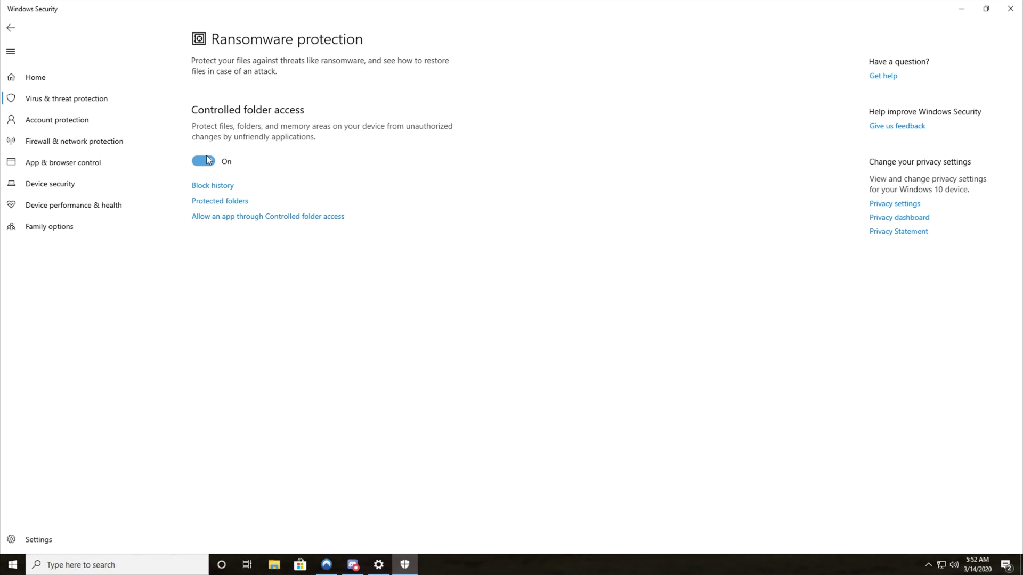
click(207, 162)
click(457, 349)
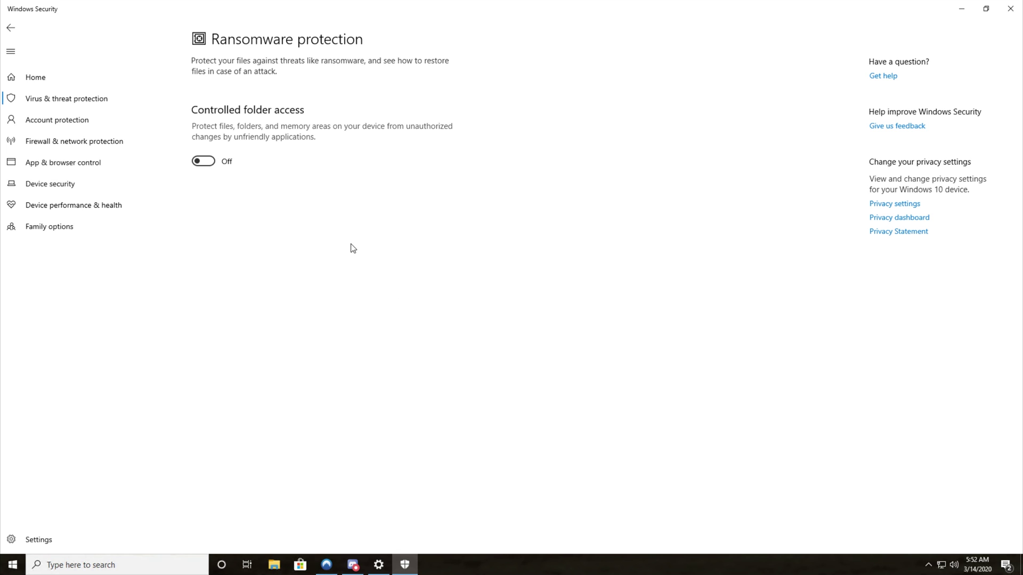
click(205, 162)
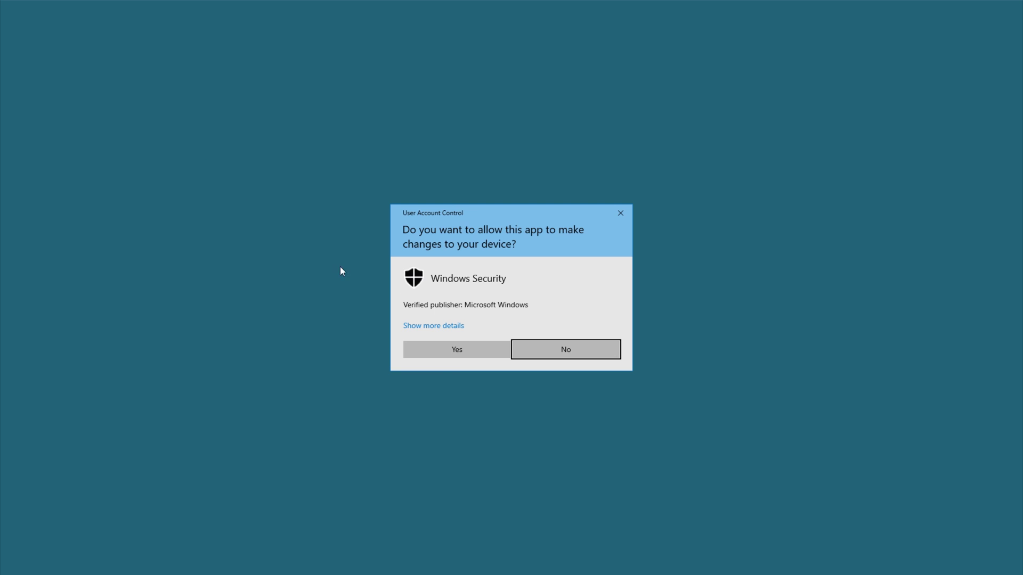
click(449, 356)
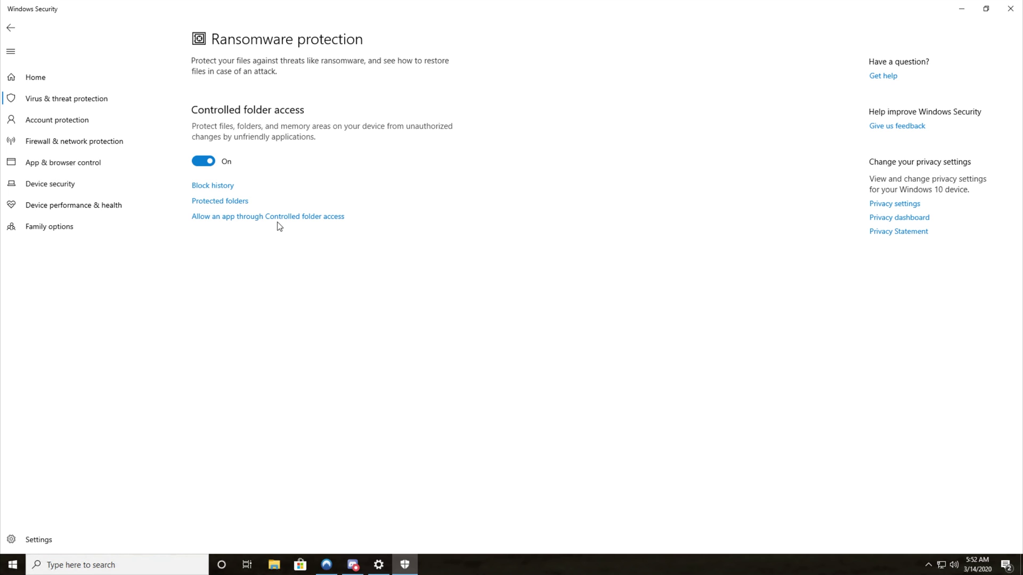
- On the Allow an app through Controlled folder access page, choose Add an allowed app > Browse all apps
click(292, 218)
click(495, 349)
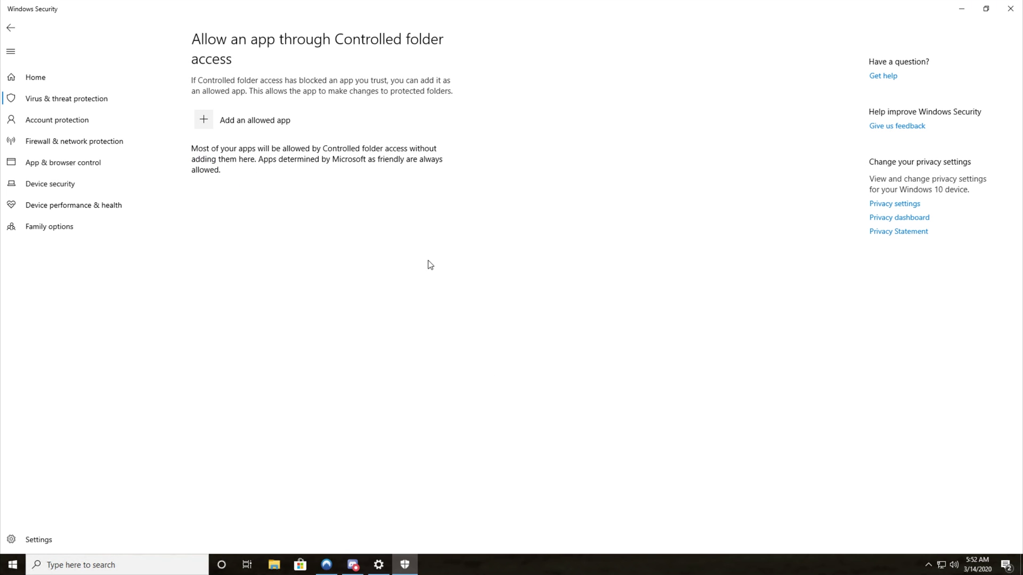
click(261, 122)
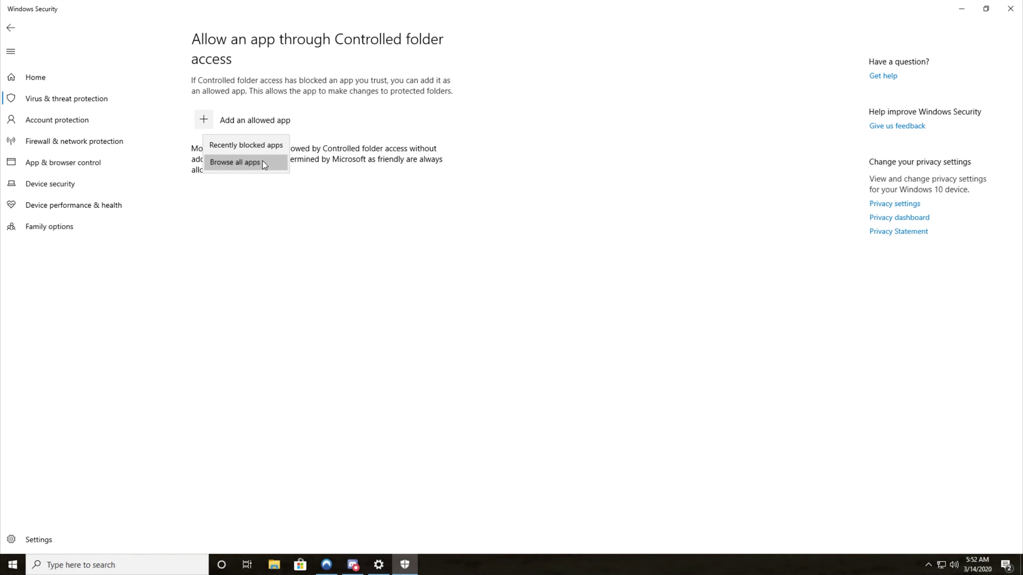
click(262, 161)
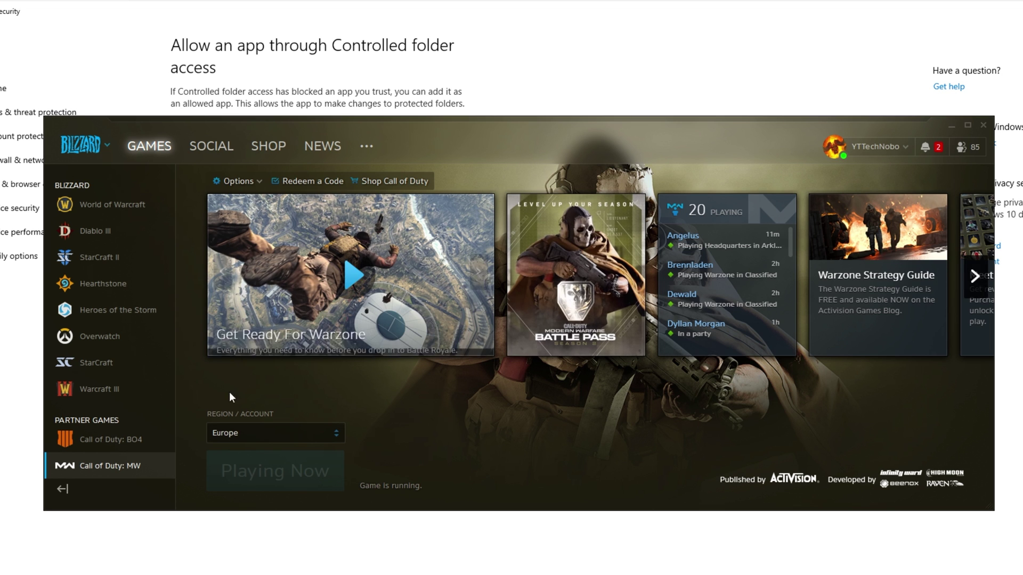
- Copy the install path H:\Games\Call of Duty Modern Warfare using Battle.net's Show in Explorer
click(244, 179)
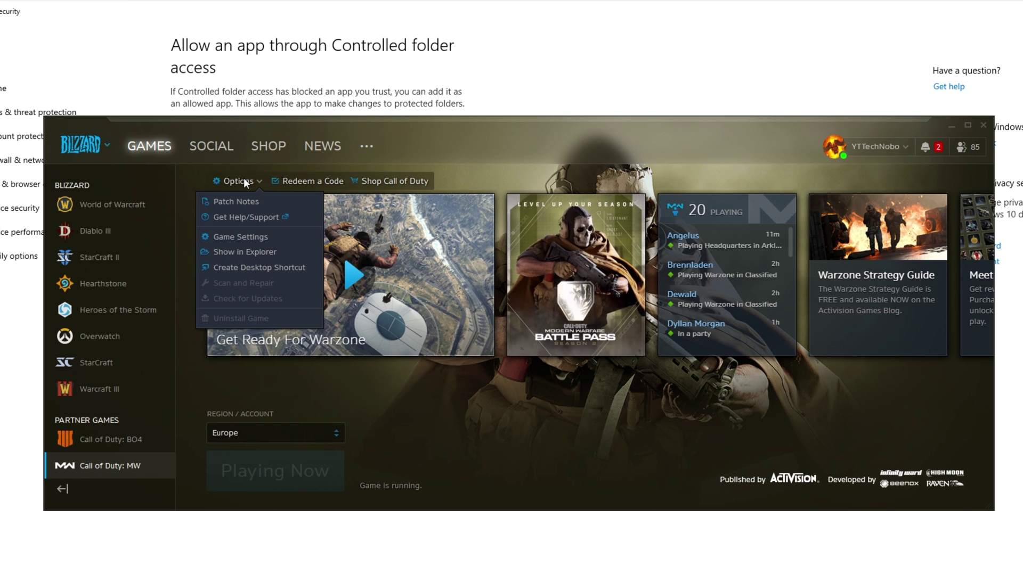
click(261, 251)
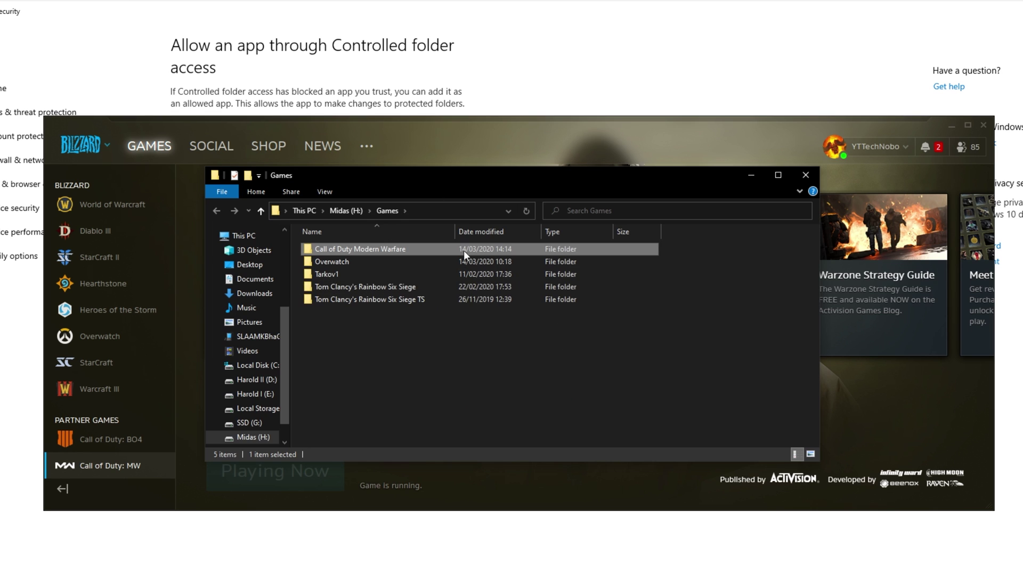
double_click(459, 248)
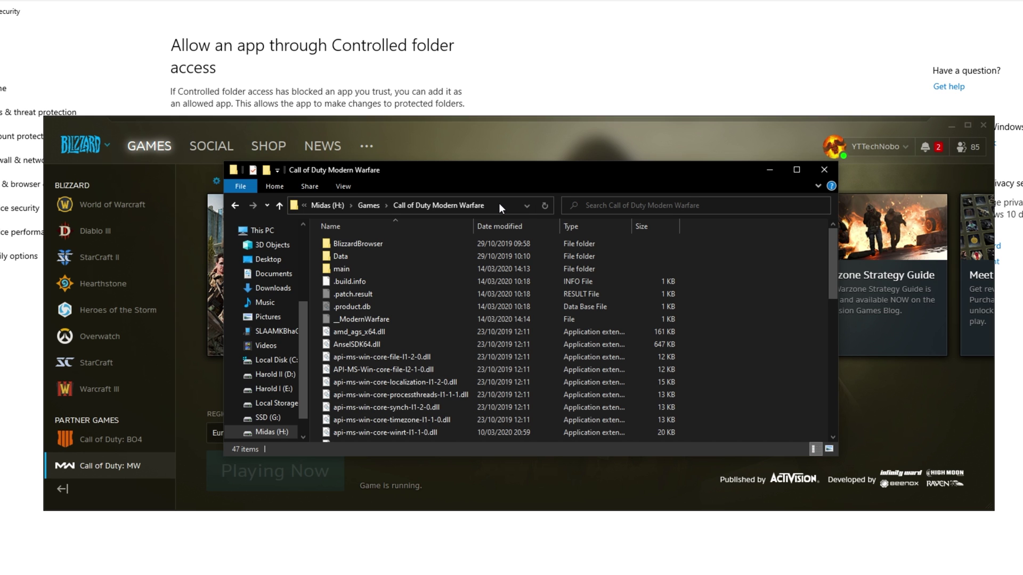
click(489, 203)
right_click(420, 207)
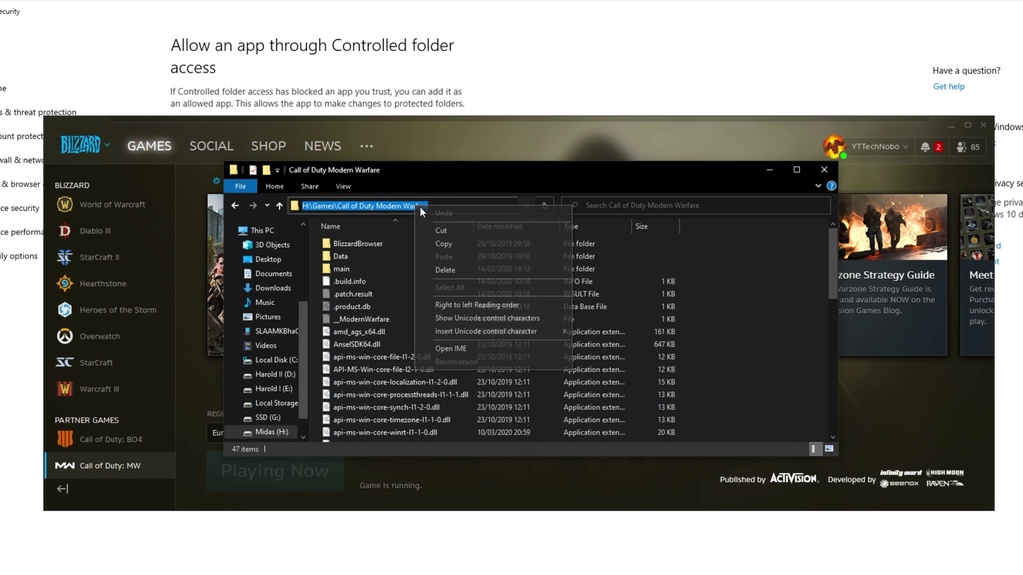
click(462, 241)
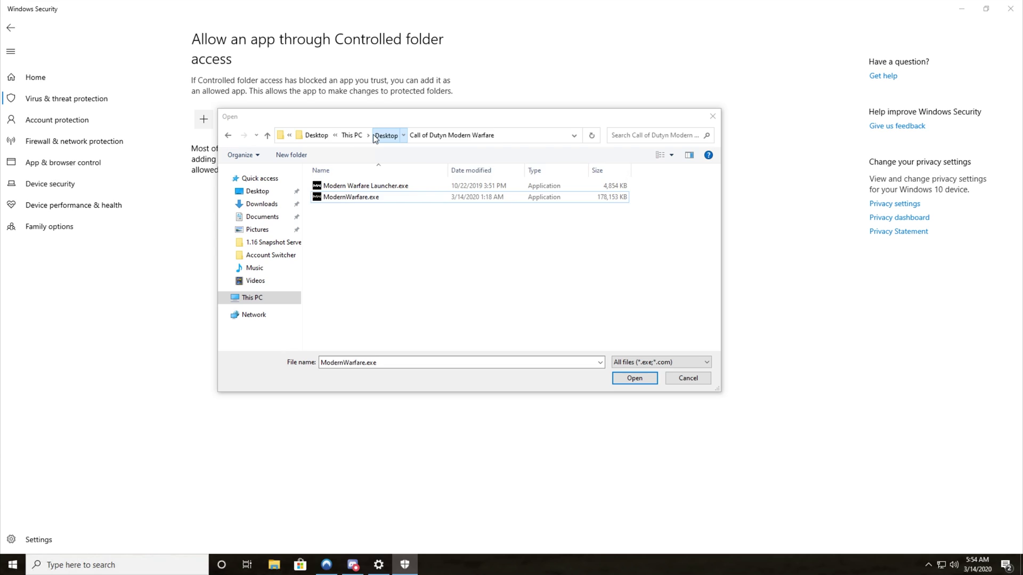
- Paste the game folder path into the Open dialog and allow Modern Warfare Launcher.exe
click(375, 136)
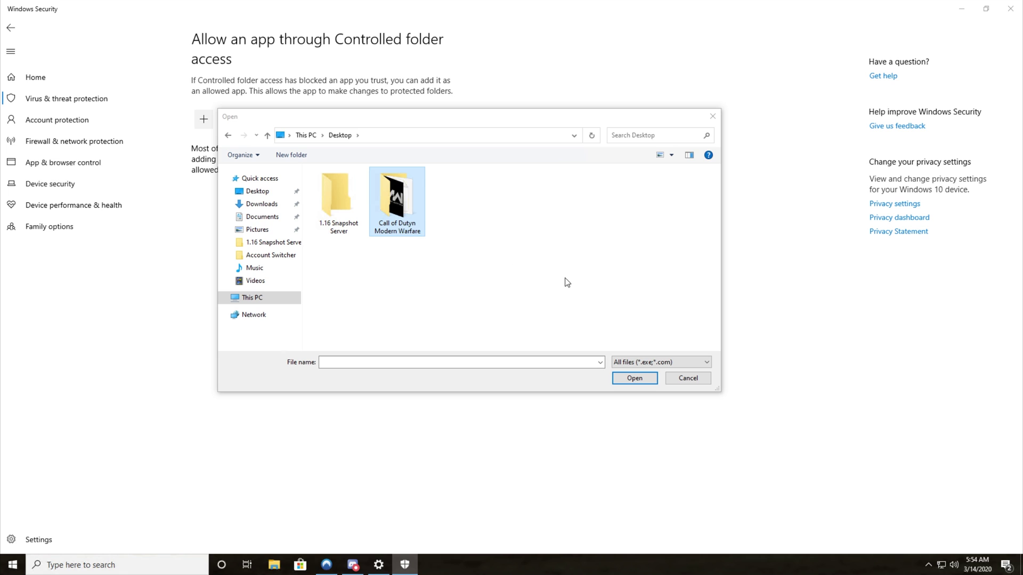
click(465, 137)
key(ctrl+v)
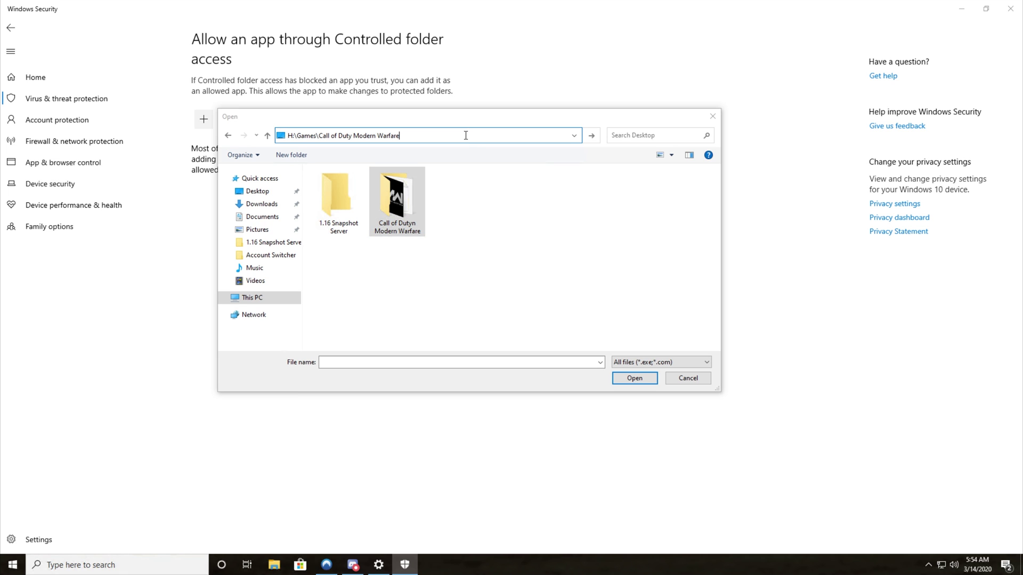
key(Return)
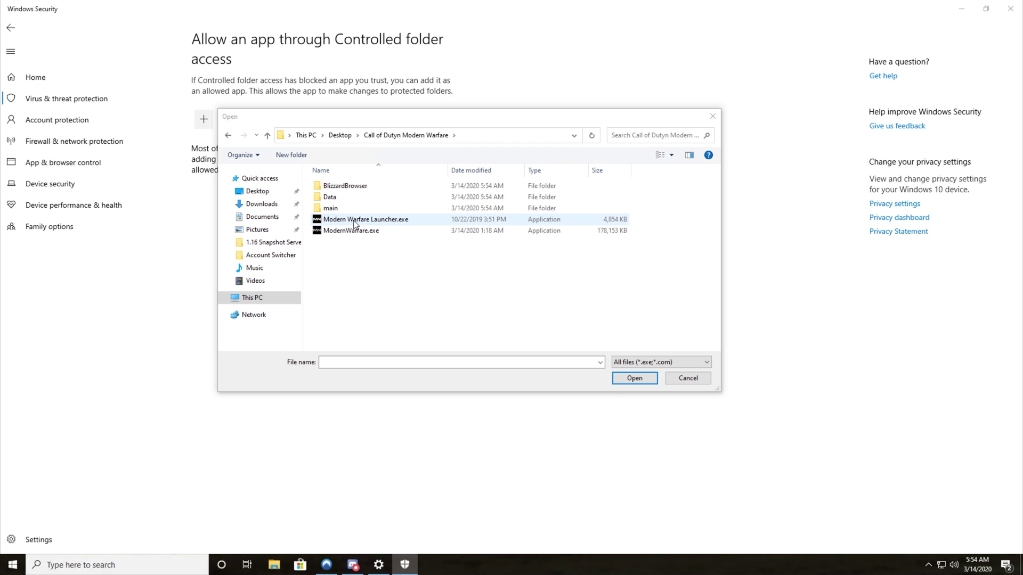
double_click(402, 222)
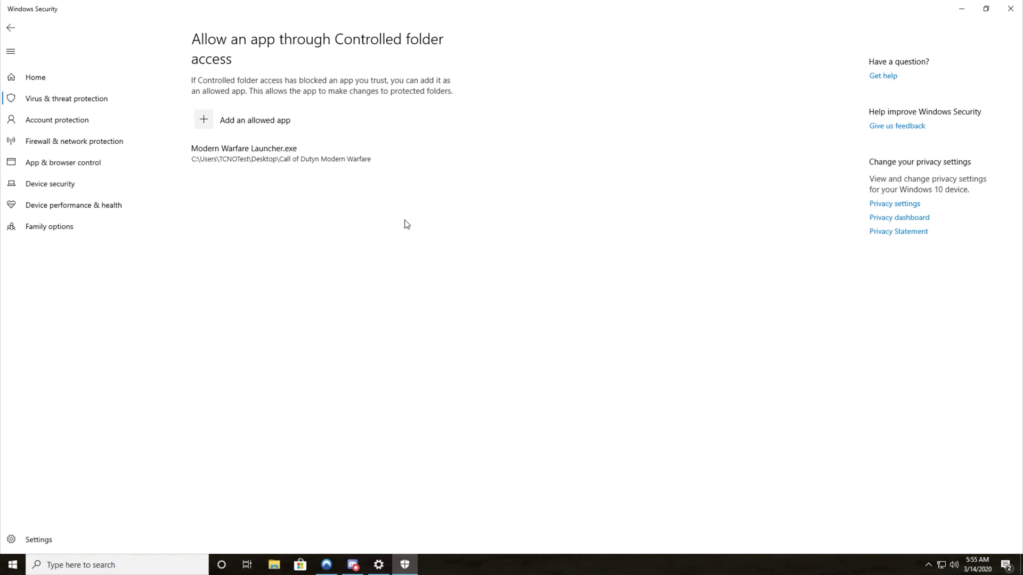
- Add ModernWarfare.exe as a second allowed app through Browse all apps
click(244, 123)
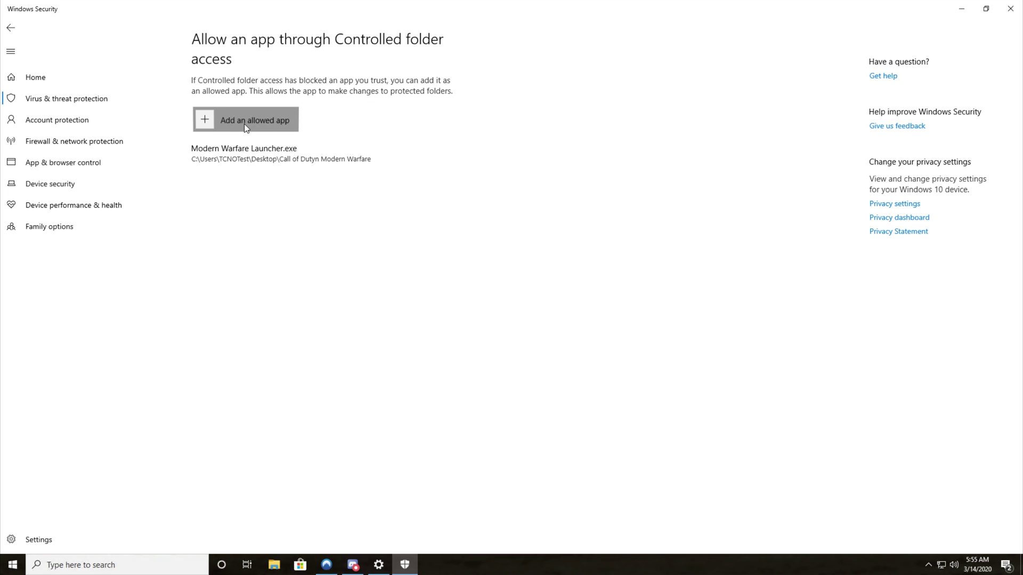
click(254, 161)
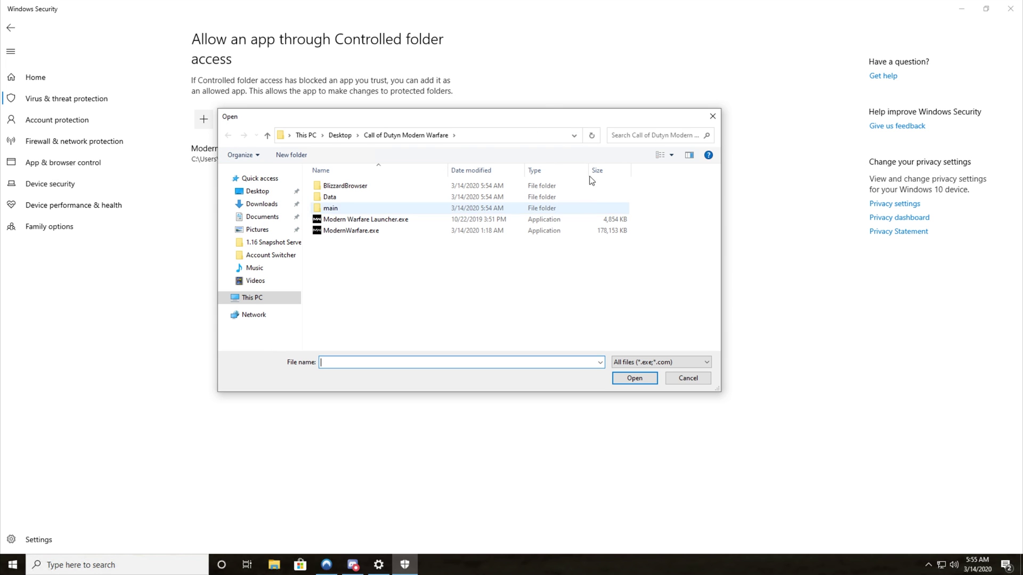
double_click(342, 232)
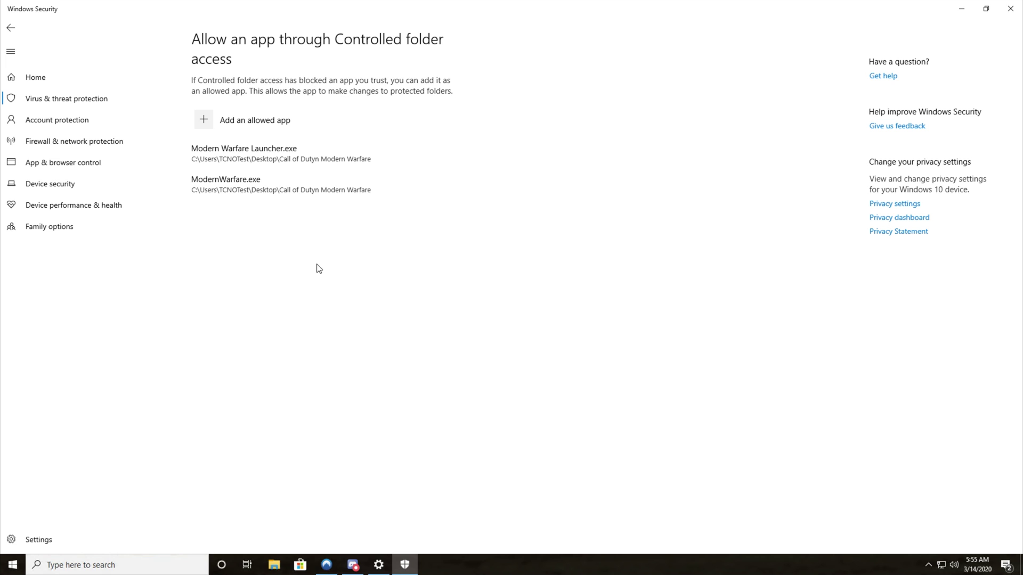
- Go back to Ransomware protection, then close Windows Security and the Settings window
key(alt+Left)
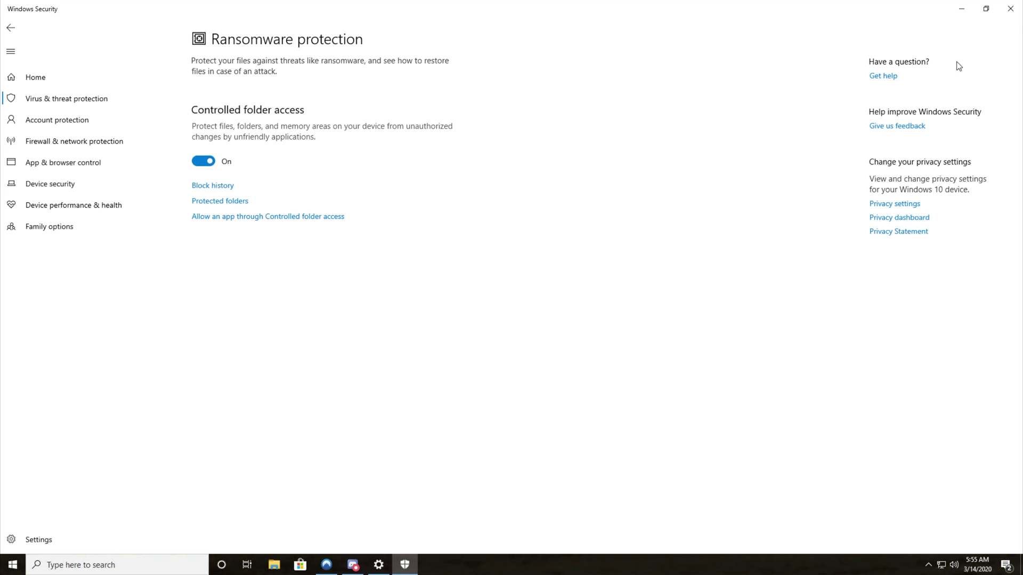
click(1010, 8)
click(821, 71)
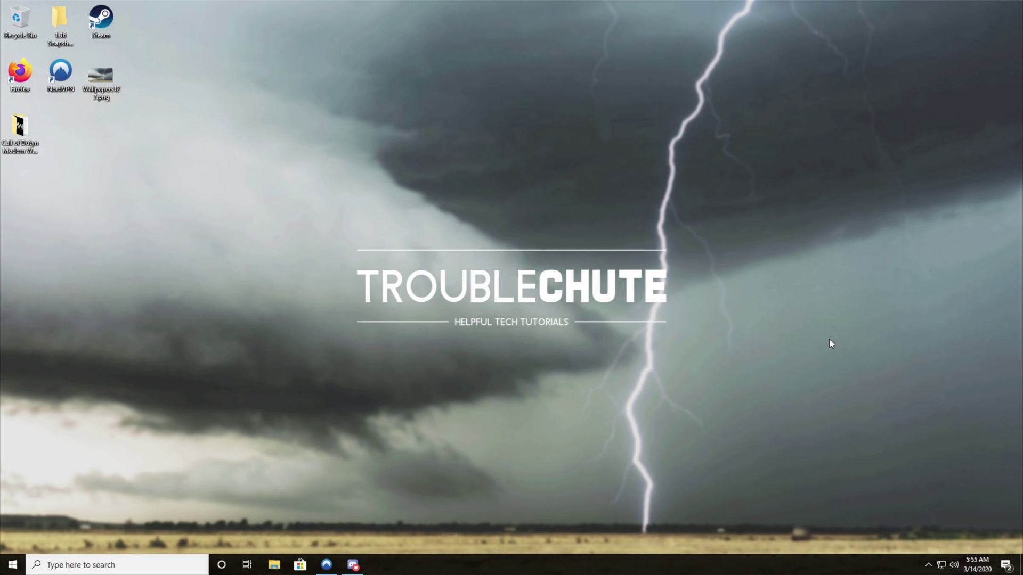